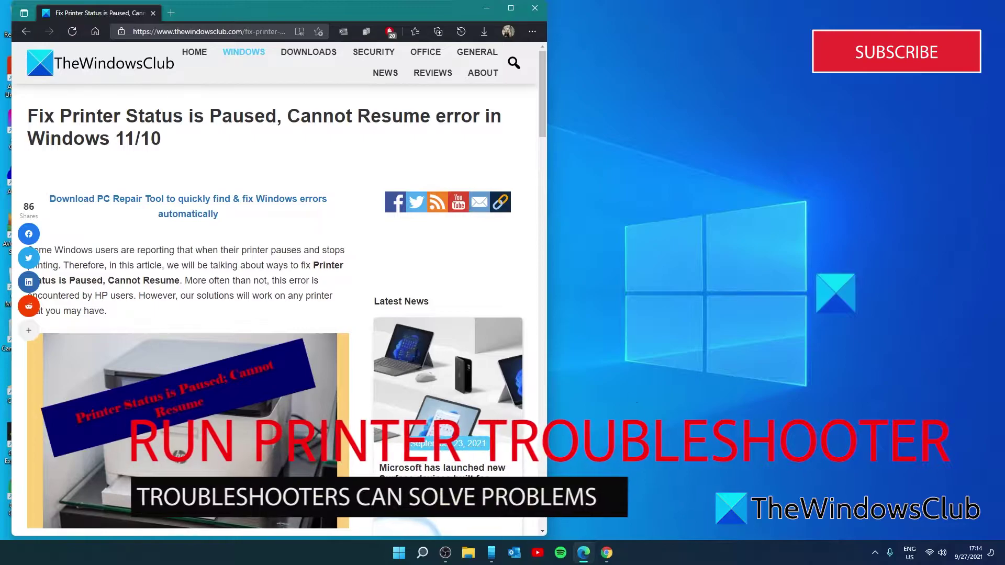
# - Run the Printer troubleshooter from Settings' Other troubleshooters on the Canon MG2500 series printer
pyautogui.press('super')
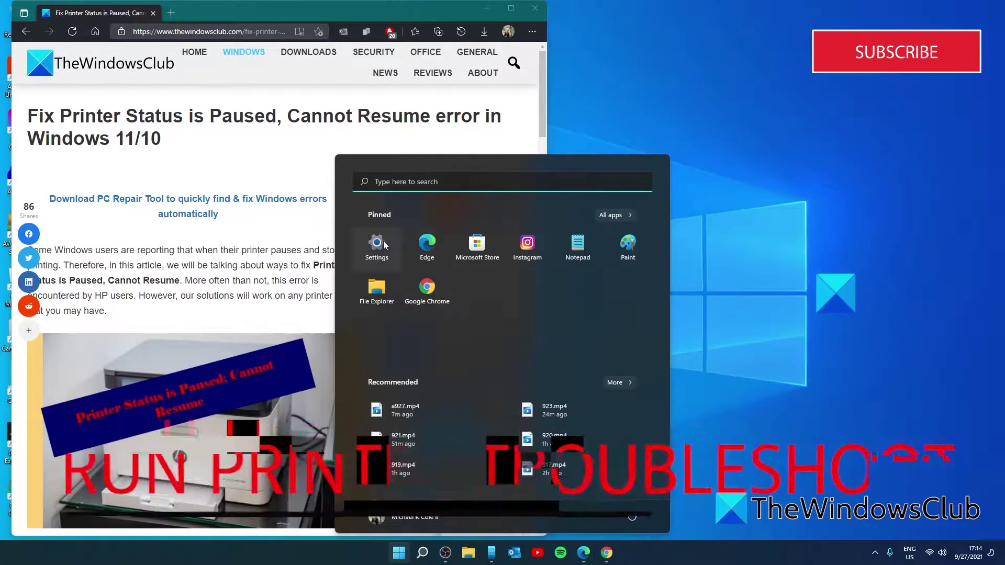
pyautogui.click(376, 246)
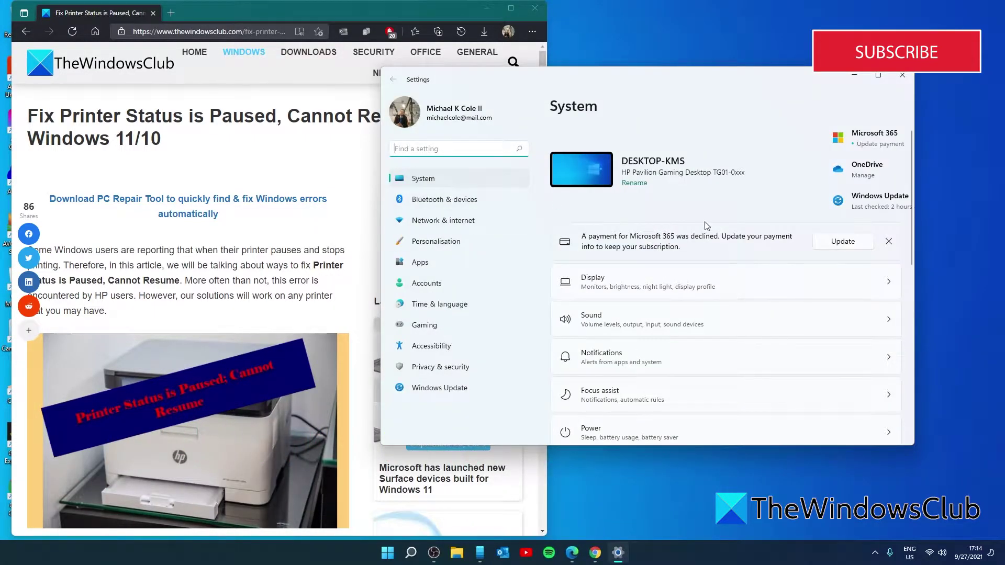
pyautogui.scroll(-4, 770, 247)
pyautogui.scroll(-4, 824, 267)
pyautogui.scroll(-2, 864, 283)
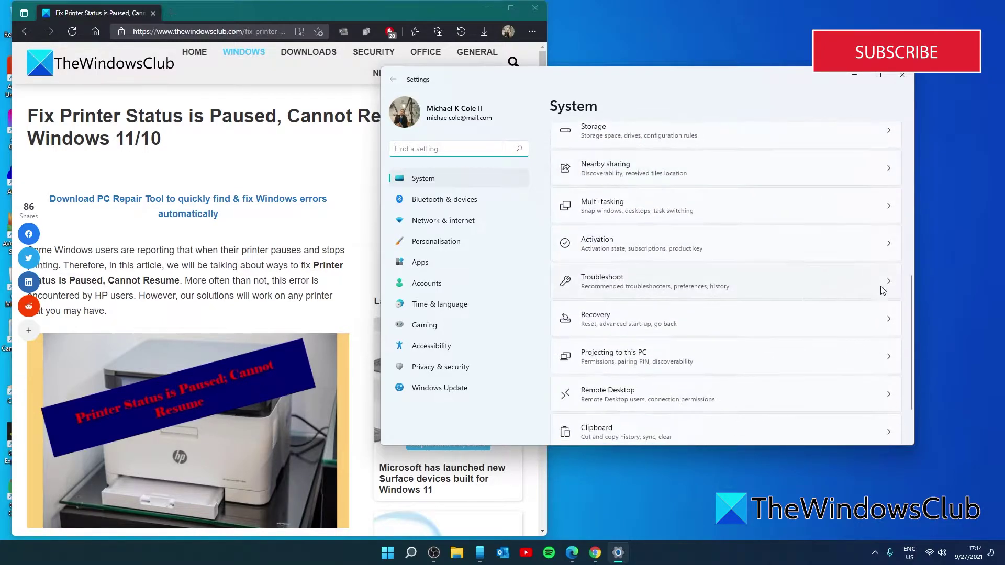
pyautogui.click(889, 284)
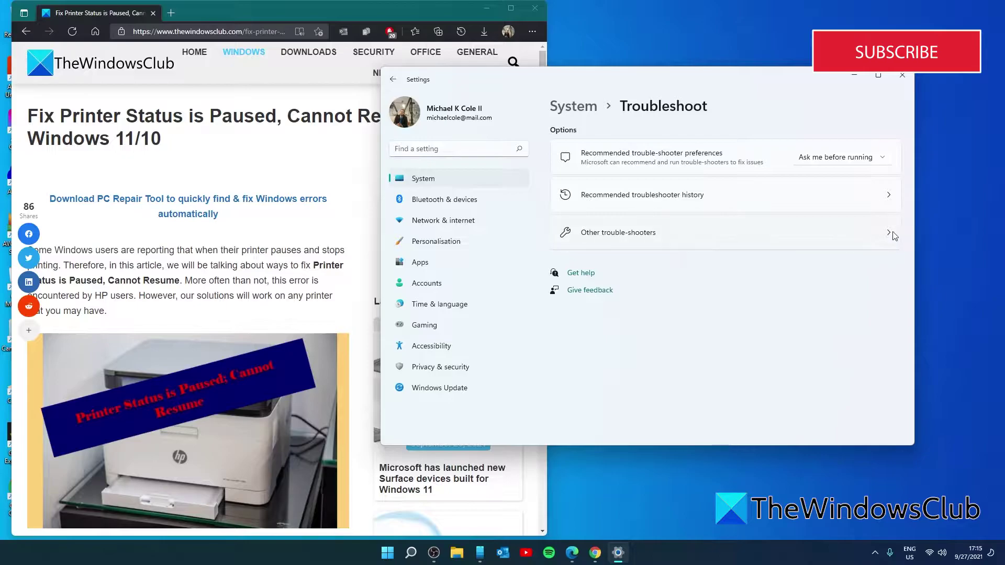
pyautogui.click(890, 235)
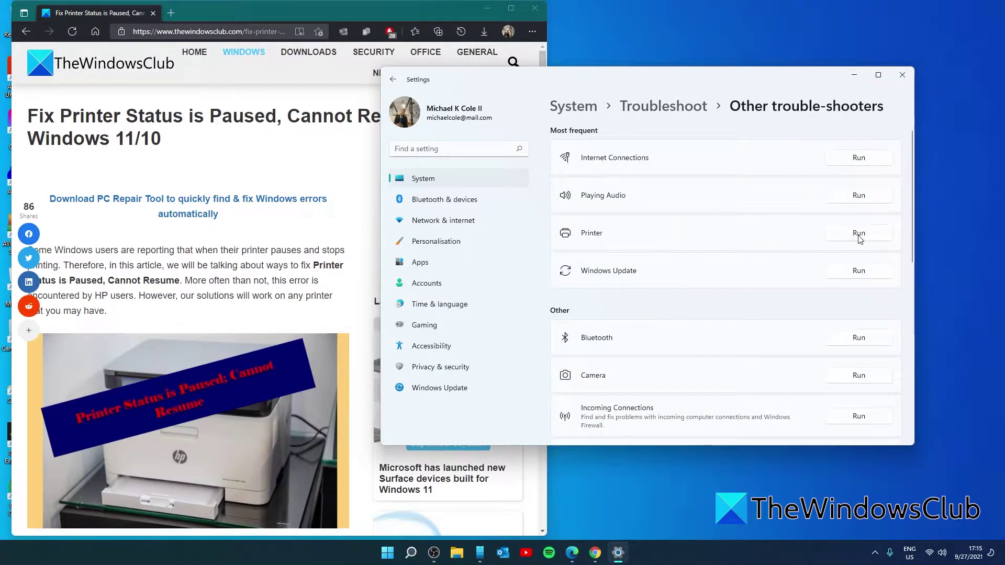
pyautogui.click(859, 233)
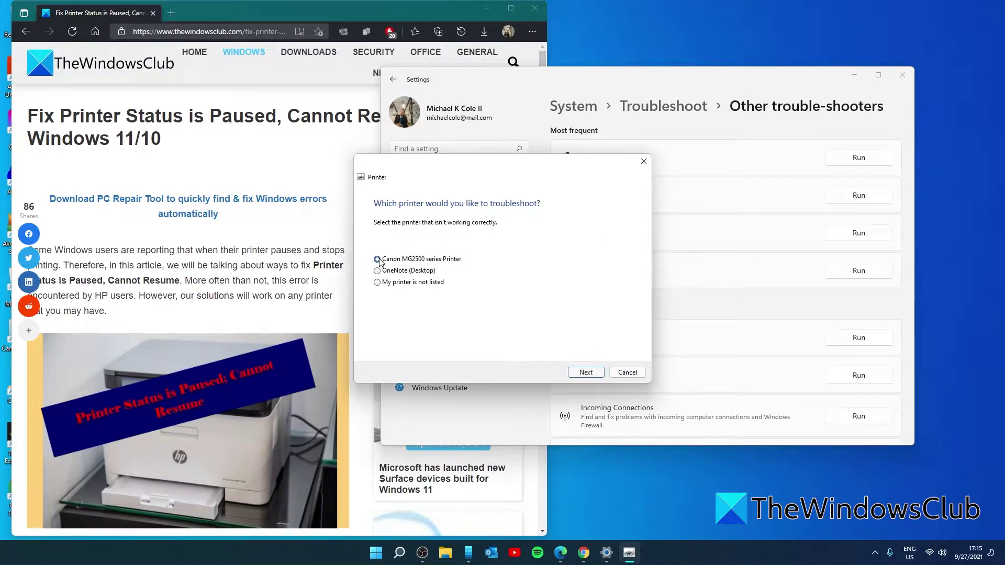
pyautogui.click(586, 372)
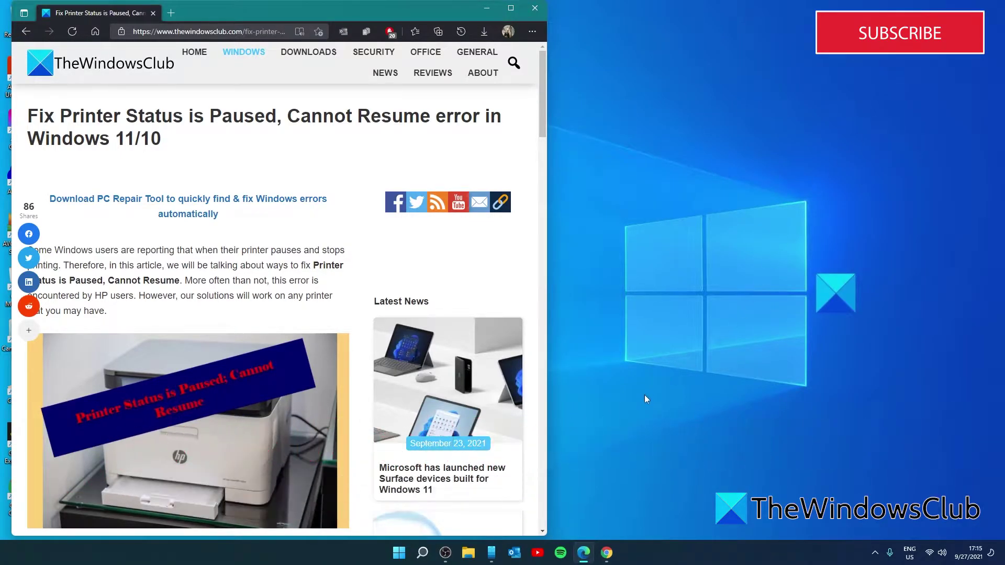
# - Open the Canon MG2500 series print queue from Control Panel's Devices and Printers and confirm it's empty
pyautogui.click(423, 552)
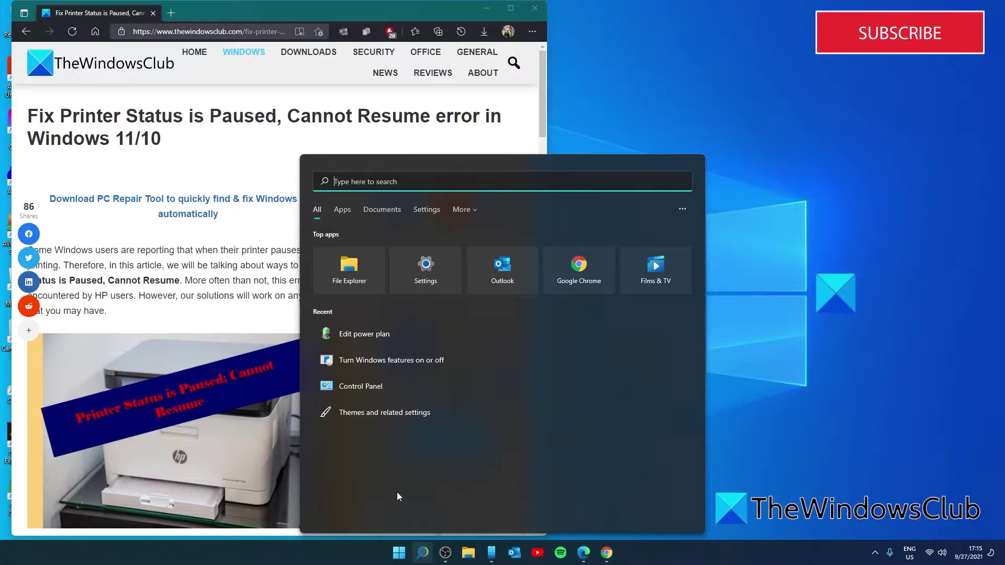
pyautogui.click(361, 385)
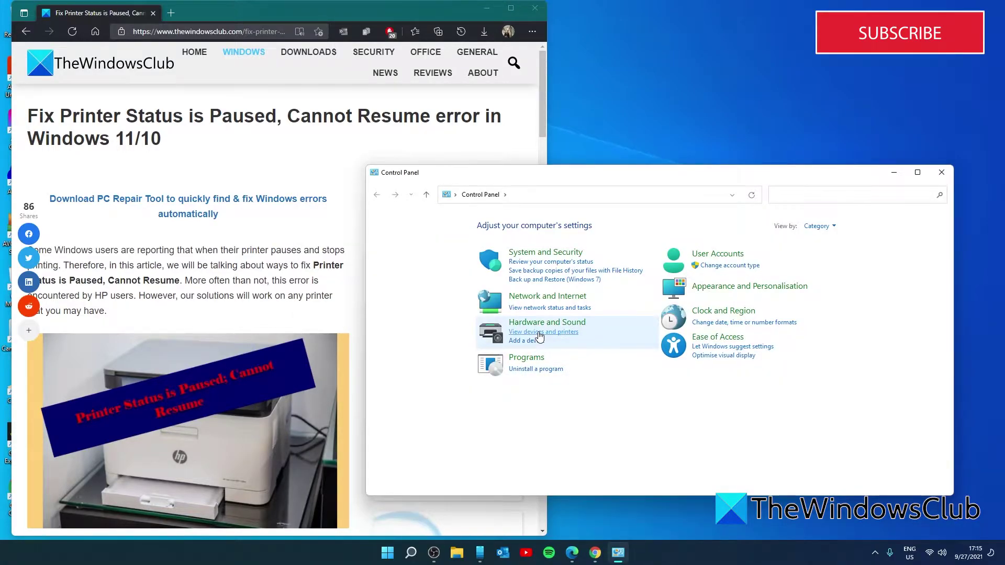
pyautogui.click(538, 333)
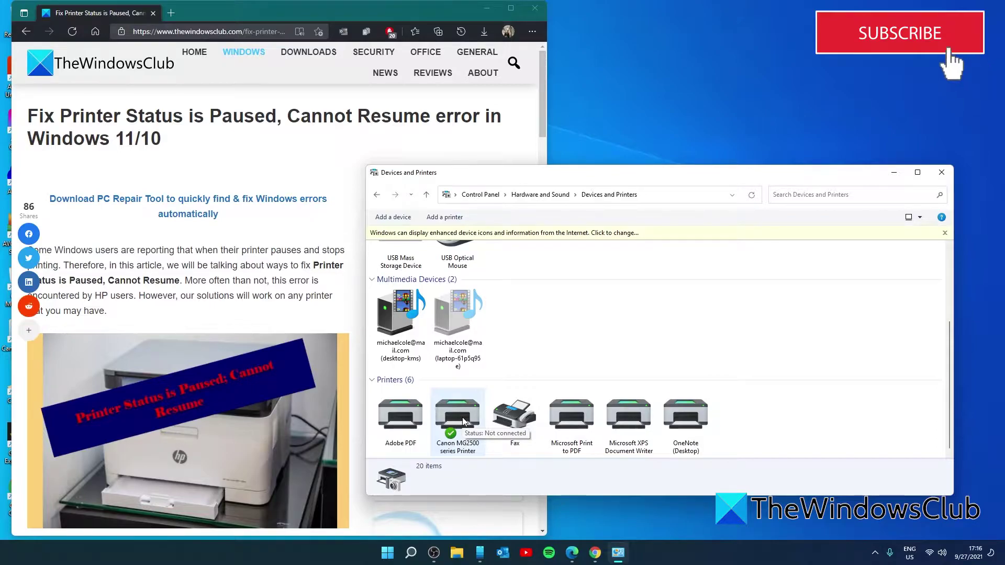
pyautogui.doubleClick(462, 417)
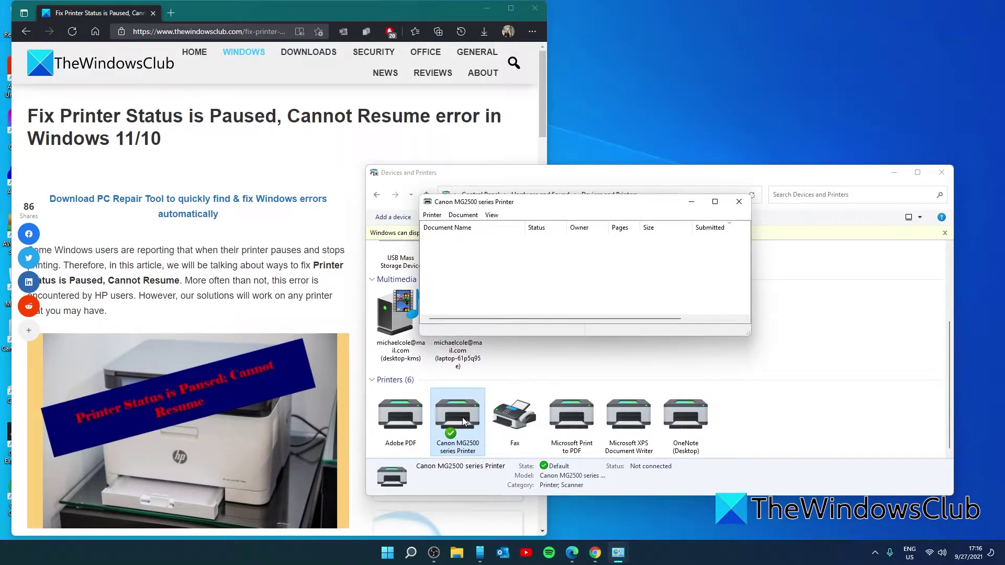
pyautogui.click(431, 215)
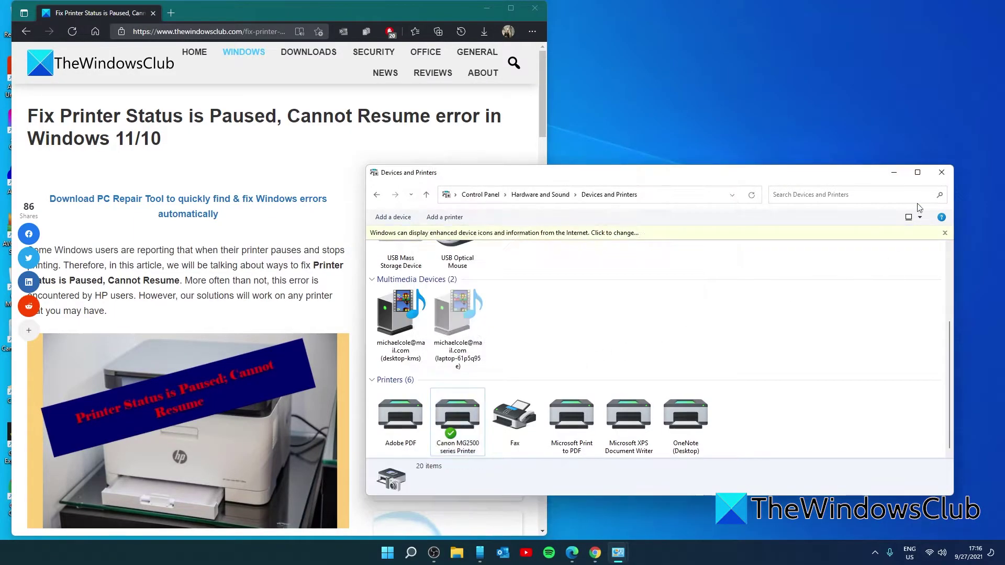
pyautogui.click(942, 174)
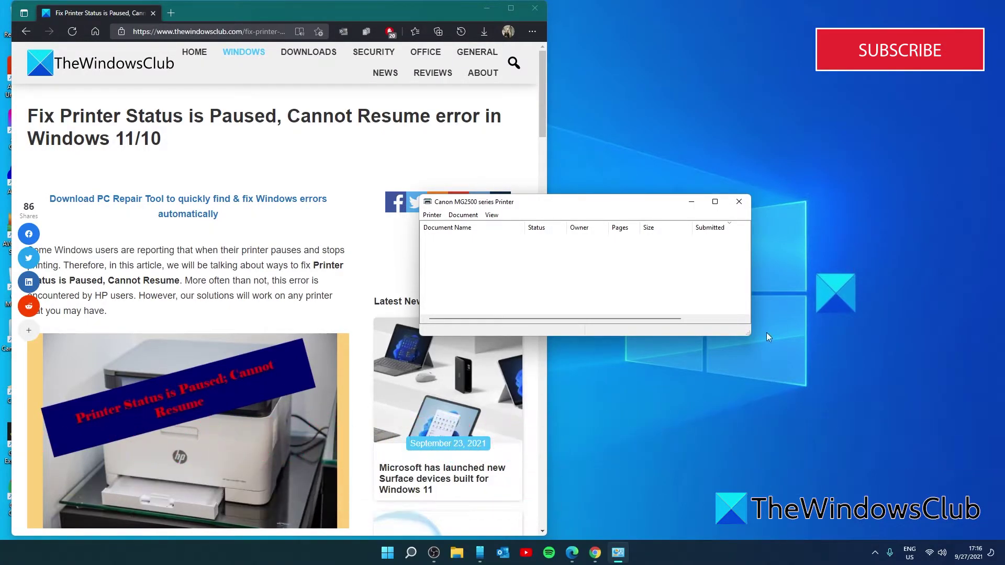
# - Stop and restart the Print Spooler service in the Services app, then close Services
pyautogui.click(738, 201)
pyautogui.click(422, 552)
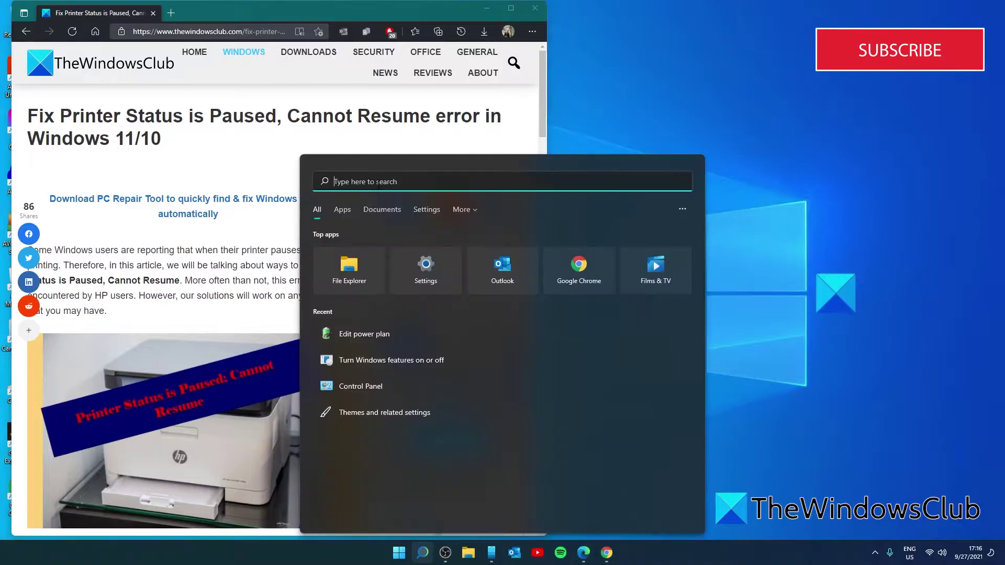
pyautogui.write('services')
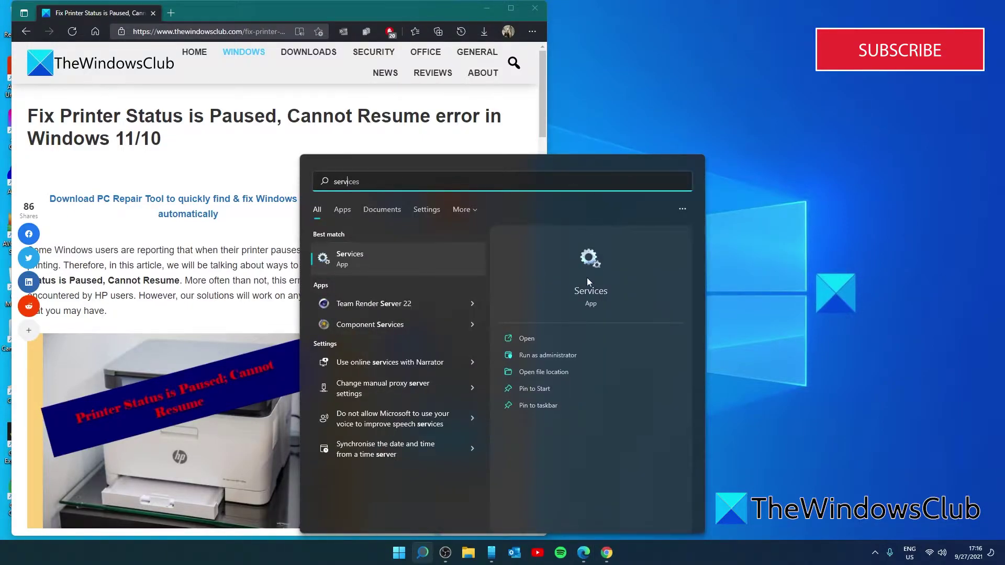
pyautogui.click(587, 281)
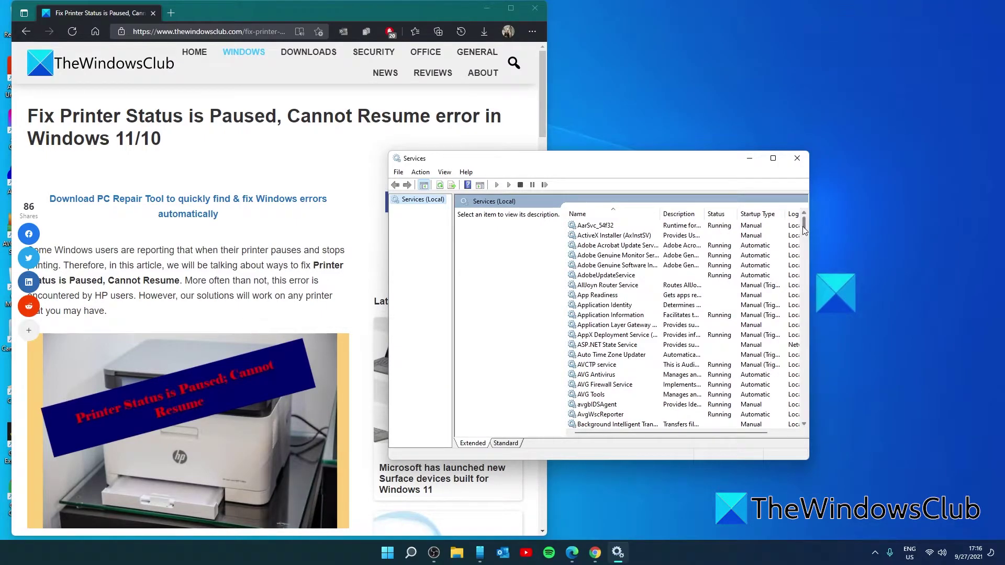
pyautogui.moveTo(803, 226); pyautogui.dragTo(801, 359)
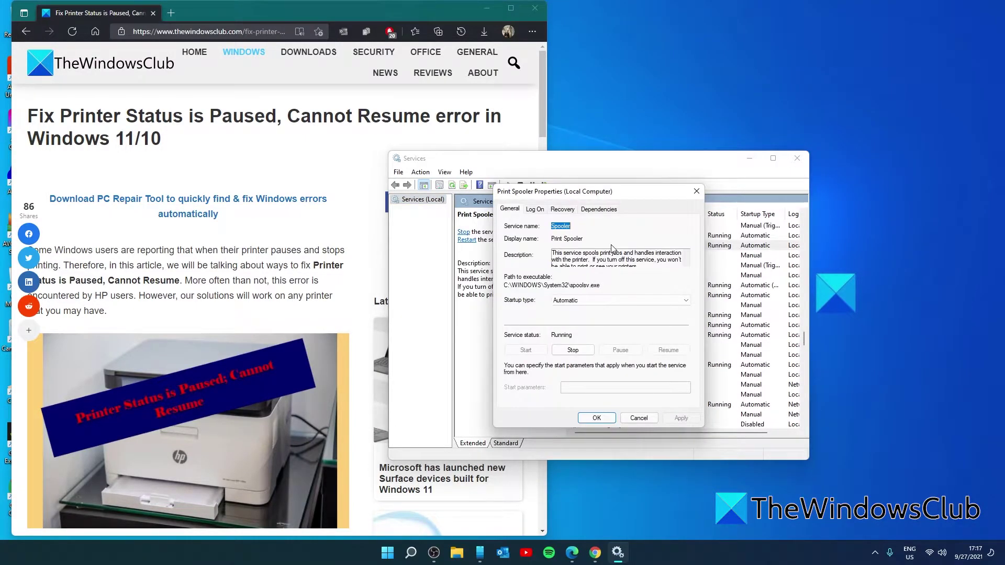
pyautogui.click(572, 350)
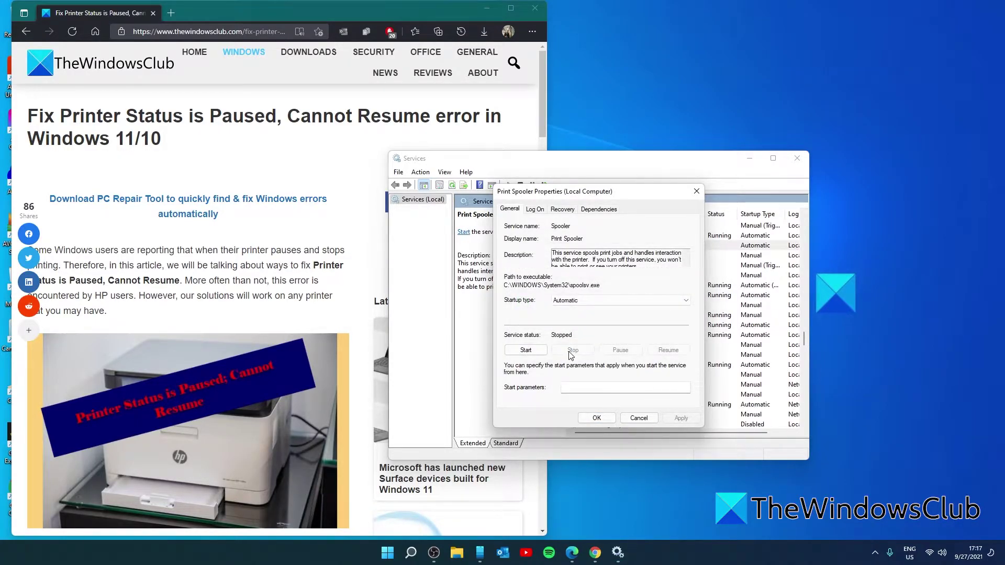
pyautogui.click(526, 350)
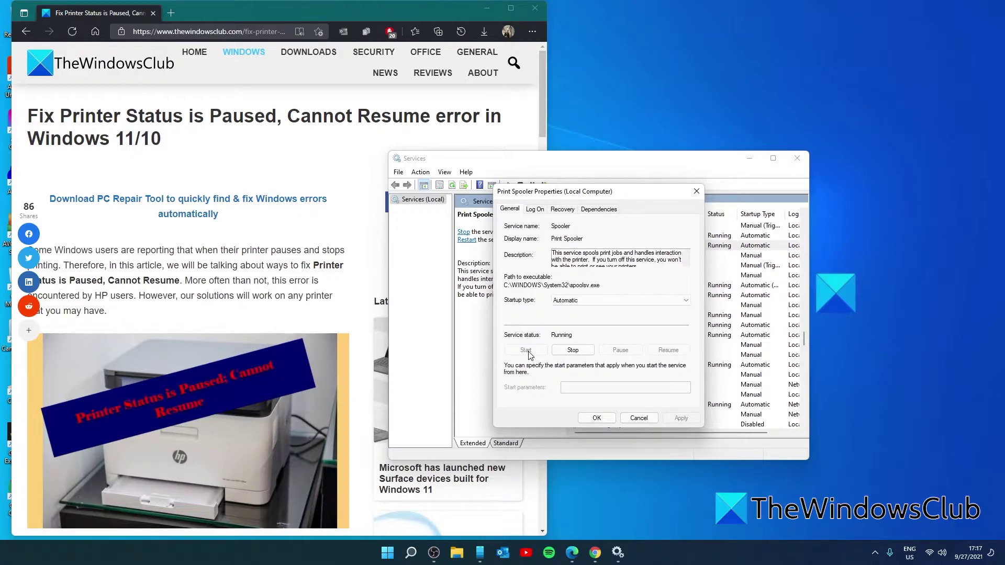
pyautogui.click(693, 192)
pyautogui.click(797, 159)
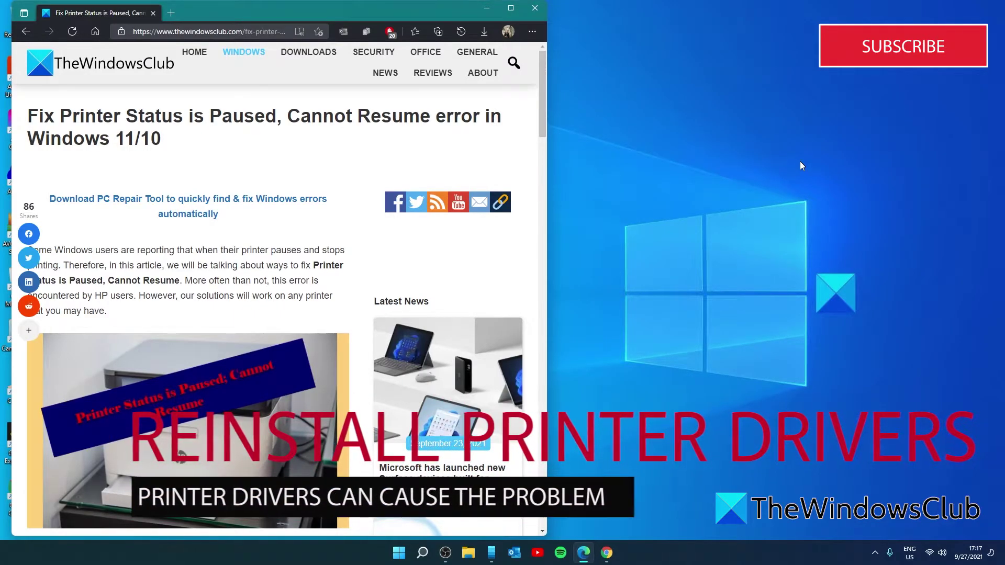
pyautogui.rightClick(399, 552)
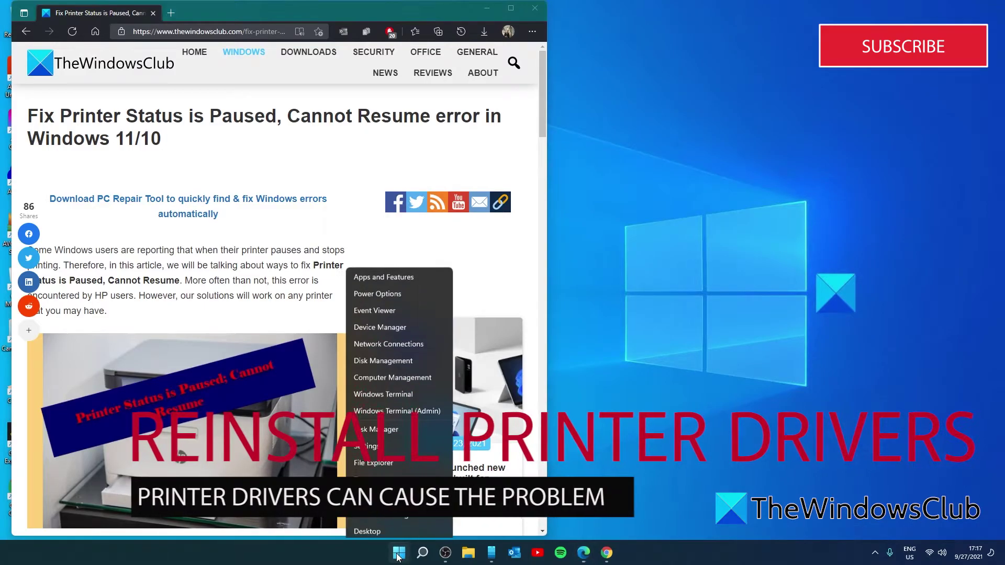
pyautogui.click(379, 326)
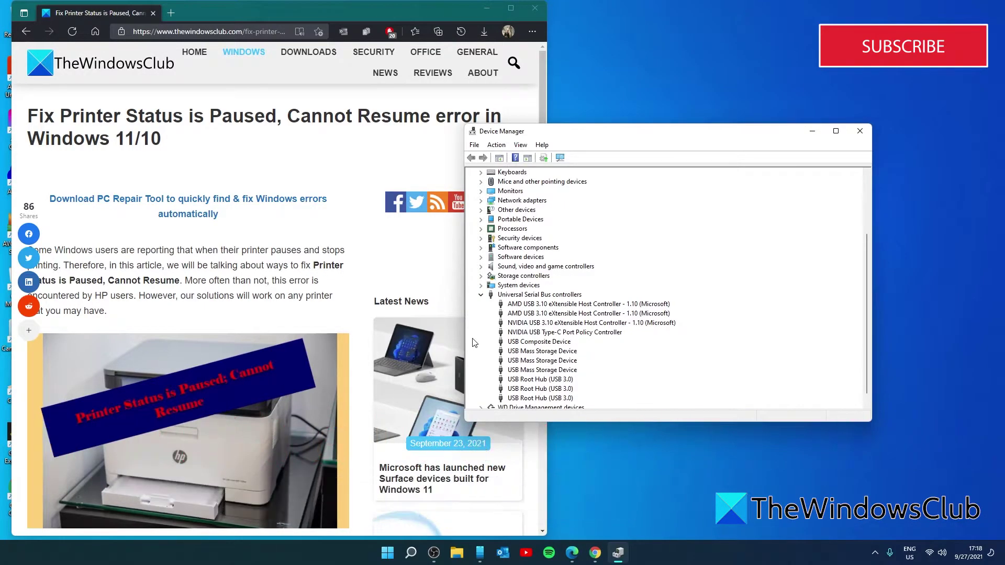
pyautogui.rightClick(557, 352)
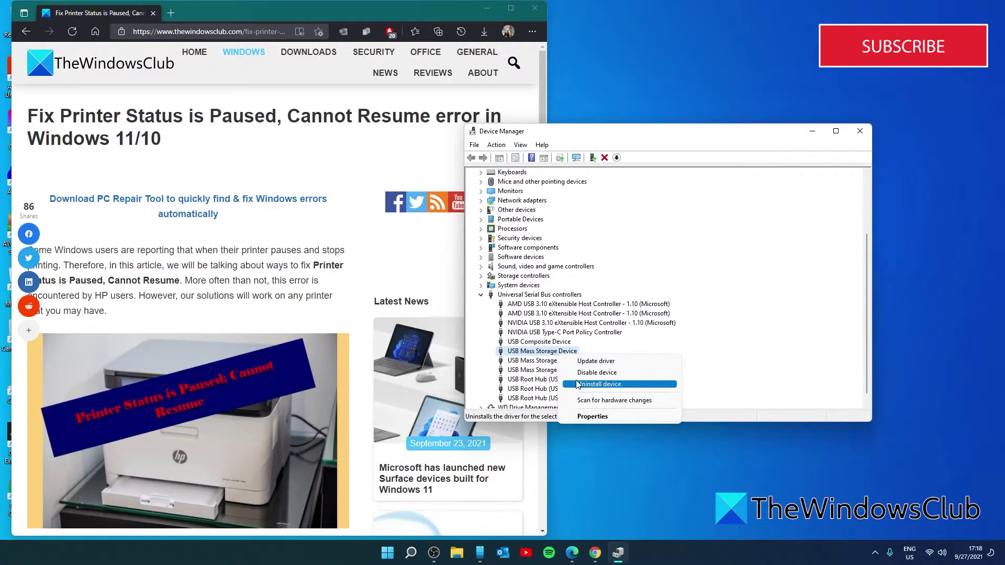
pyautogui.click(762, 346)
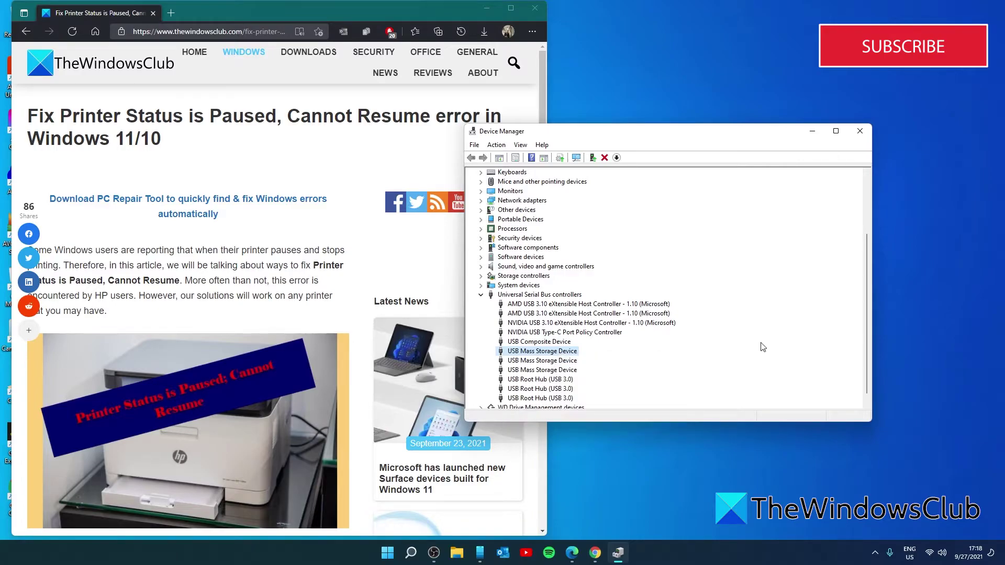
pyautogui.click(858, 131)
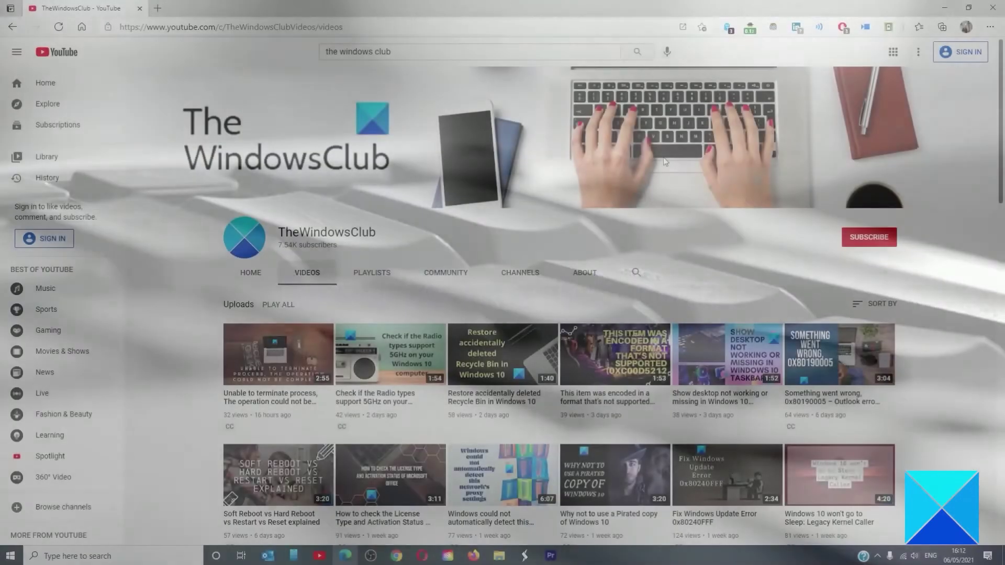
pyautogui.scroll(-3, 663, 157)
pyautogui.scroll(-2, 663, 161)
pyautogui.scroll(-5, 663, 162)
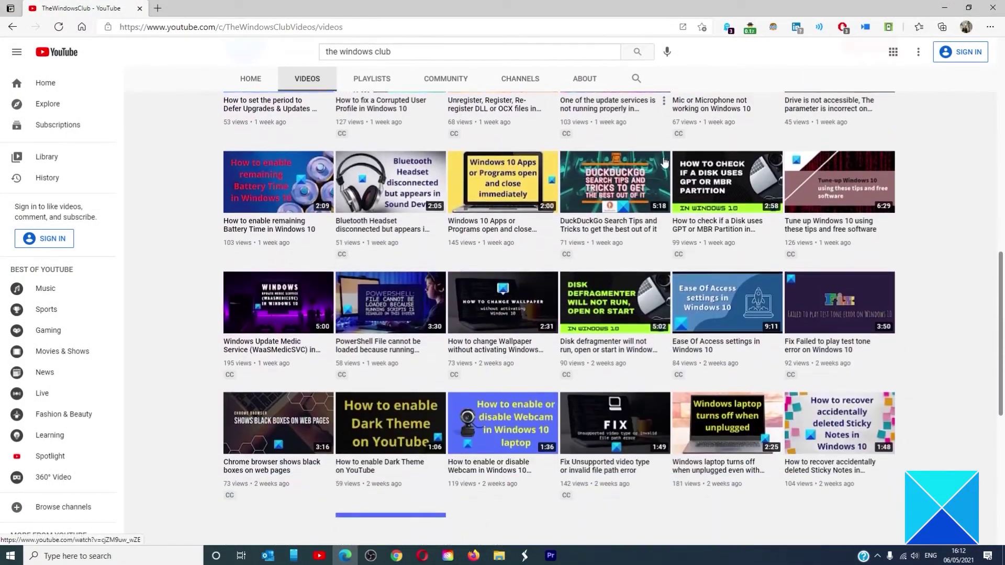
pyautogui.scroll(-5, 663, 161)
pyautogui.scroll(-5, 664, 162)
pyautogui.scroll(-3, 664, 161)
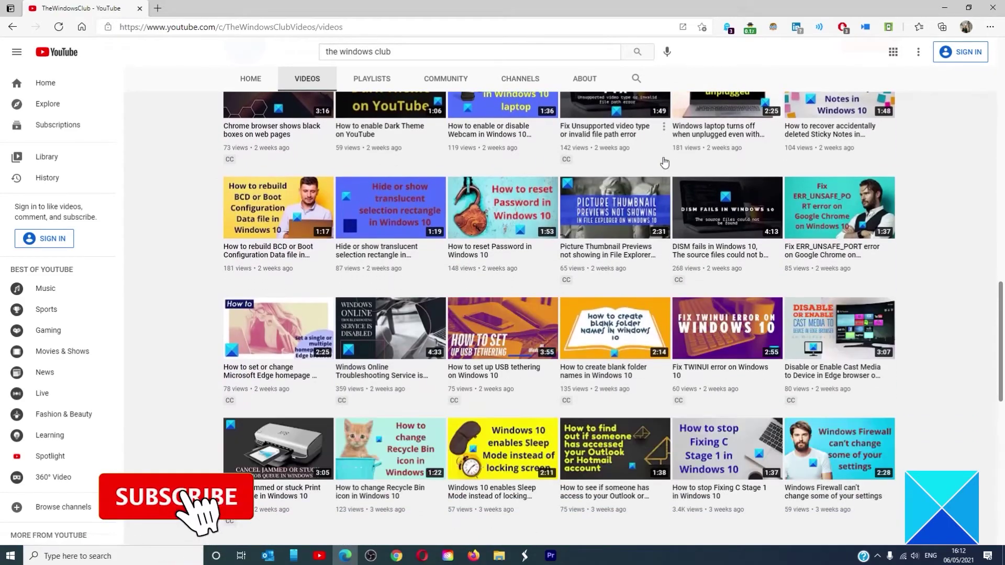
pyautogui.scroll(5, 663, 160)
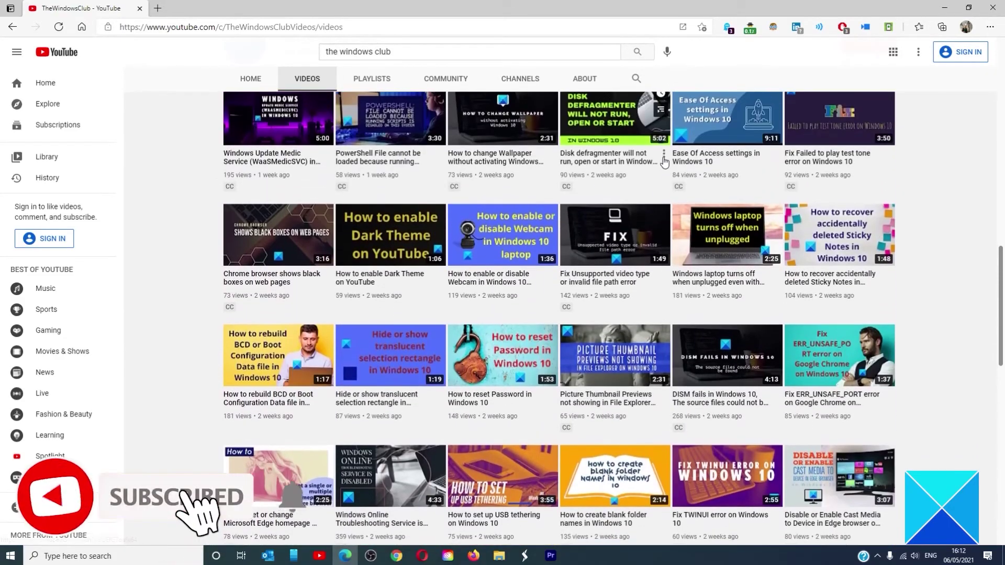
pyautogui.scroll(5, 663, 161)
pyautogui.scroll(3, 664, 161)
pyautogui.scroll(4, 664, 161)
pyautogui.scroll(5, 664, 162)
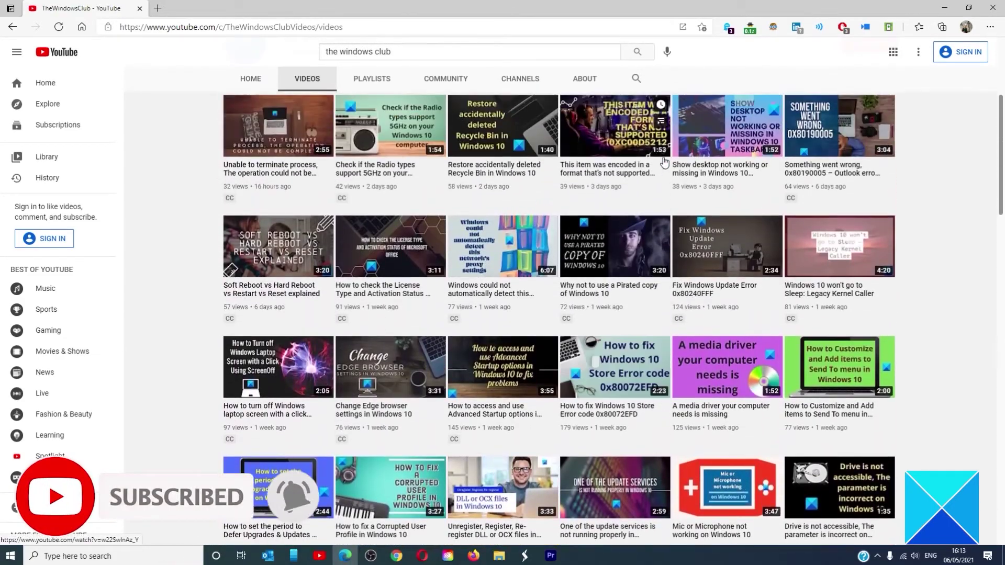